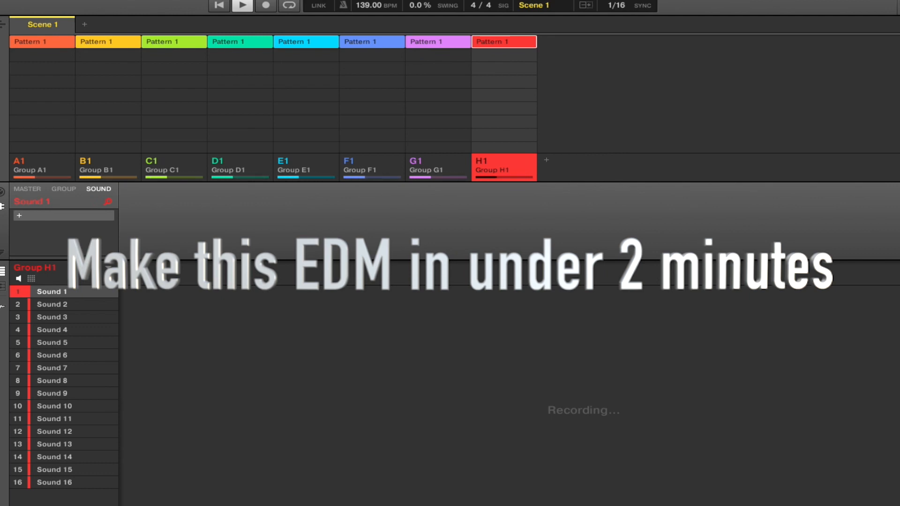
Select Group A1 and open its Serum synth interface over the arrangement.
{"action": "left_click", "coordinate": [54, 170]}
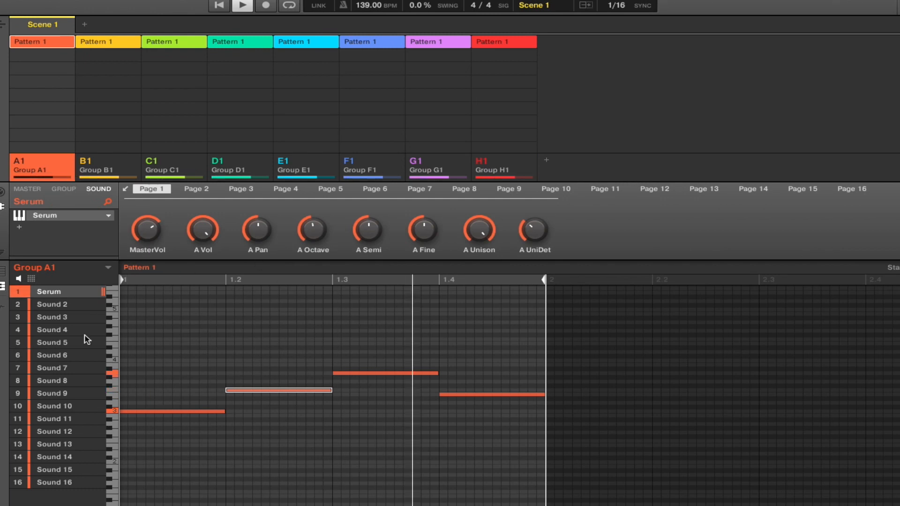
{"action": "left_click_drag", "start_coordinate": [0, 66], "coordinate": [358, 97]}
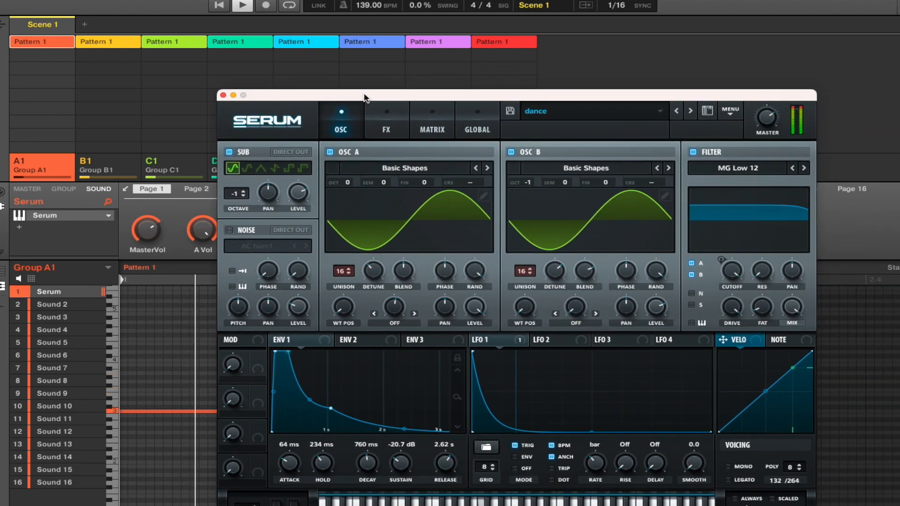
Deactivate Pattern 1 in Scene 1 for every group from G1 back to B1, keeping A1 and H1 active.
{"action": "left_click", "coordinate": [432, 45]}
{"action": "left_click", "coordinate": [431, 44]}
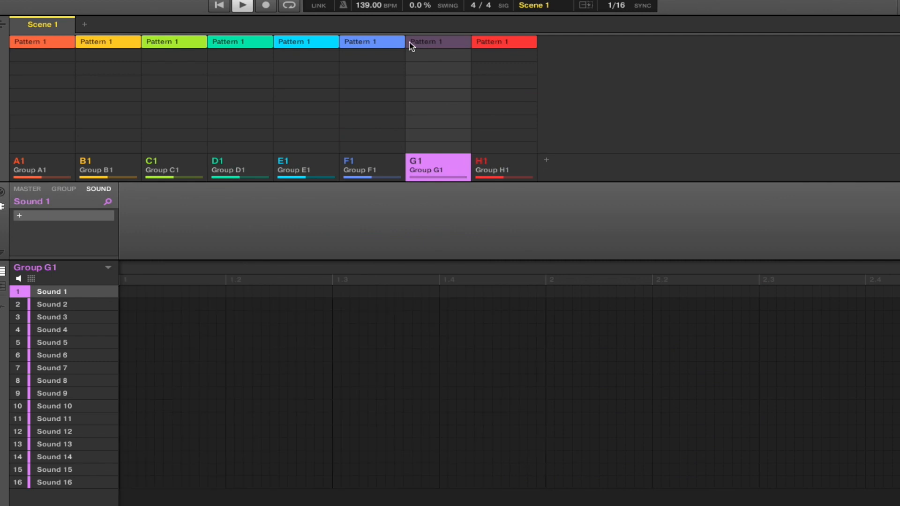
{"action": "left_click", "coordinate": [391, 43]}
{"action": "left_click", "coordinate": [392, 43]}
{"action": "double_click", "coordinate": [321, 44]}
{"action": "double_click", "coordinate": [235, 44]}
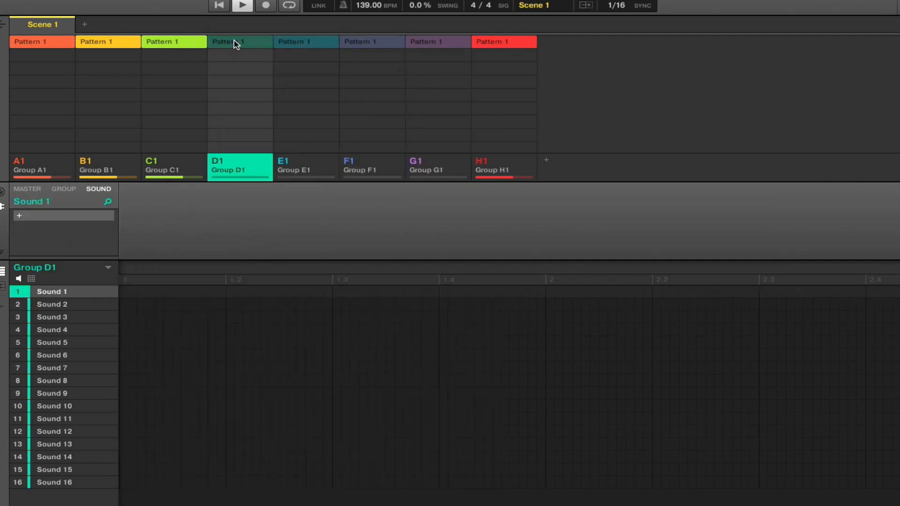
{"action": "double_click", "coordinate": [183, 46]}
{"action": "left_click", "coordinate": [126, 43]}
{"action": "left_click", "coordinate": [126, 43]}
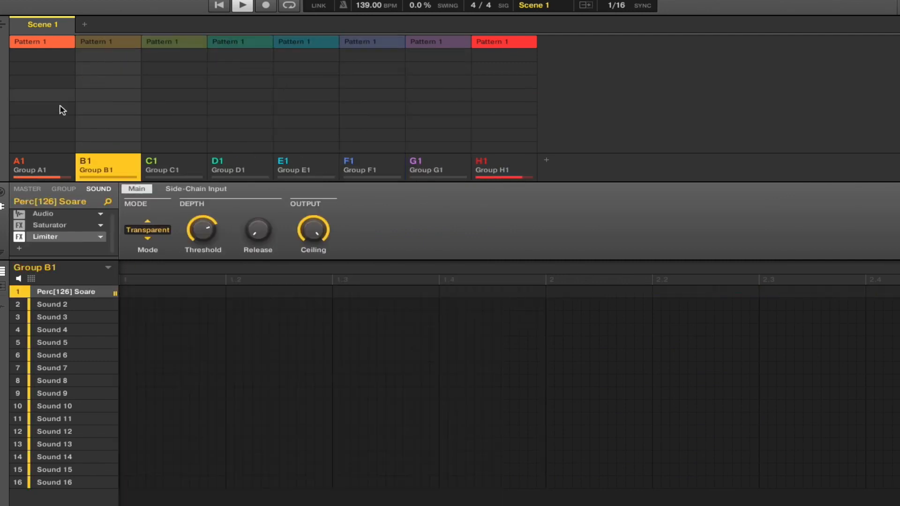
Return to Group A1's Serum instance and reset it to the Init preset.
{"action": "left_click", "coordinate": [54, 170]}
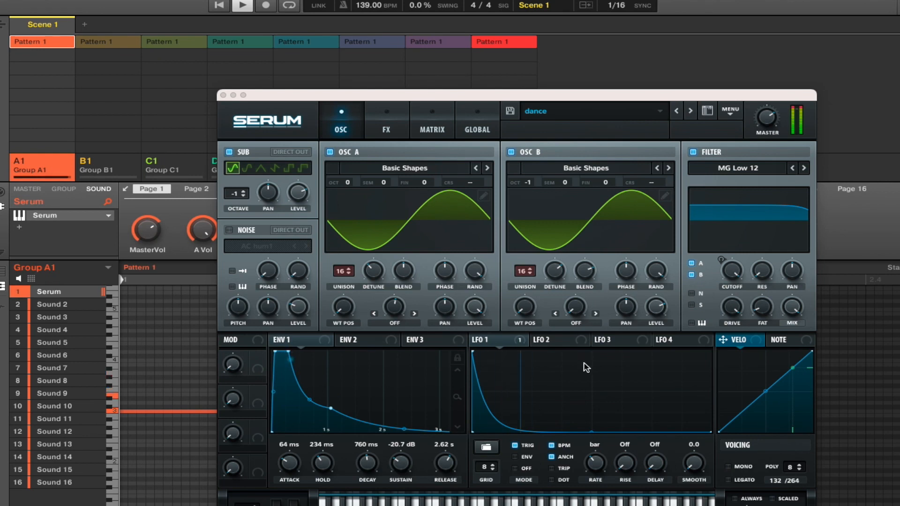
{"action": "left_click_drag", "start_coordinate": [618, 97], "coordinate": [595, 102]}
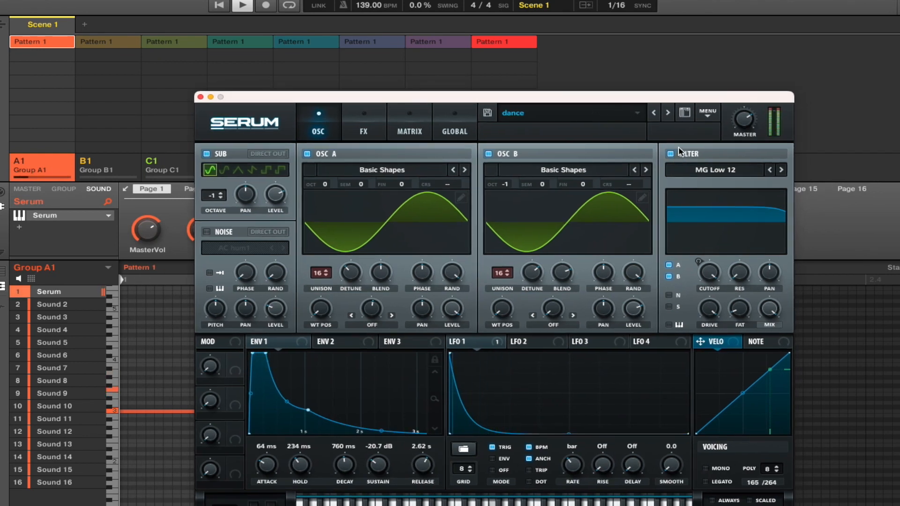
{"action": "left_click", "coordinate": [708, 115]}
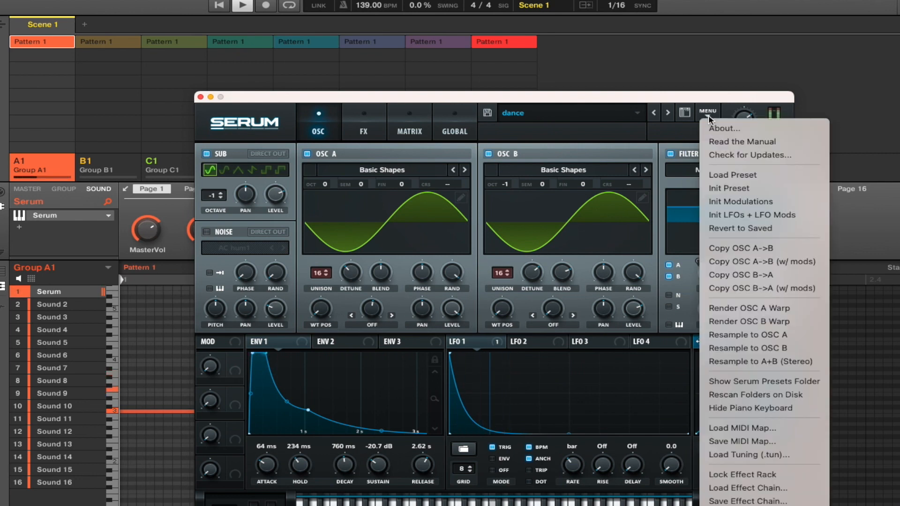
{"action": "left_click", "coordinate": [707, 188]}
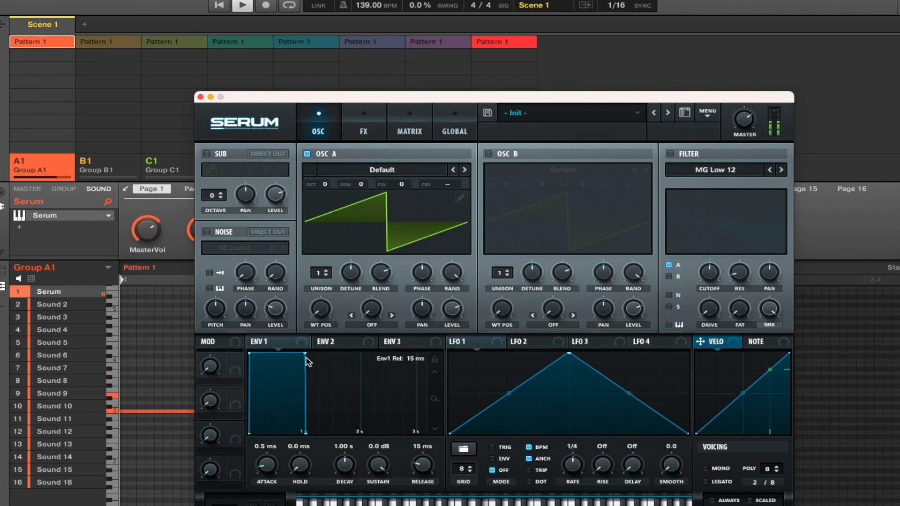
Load the analog Basic Shapes wavetable into OSC A, then enable OSC B with the same wavetable.
{"action": "left_click", "coordinate": [359, 172]}
{"action": "mouse_move", "coordinate": [386, 187]}
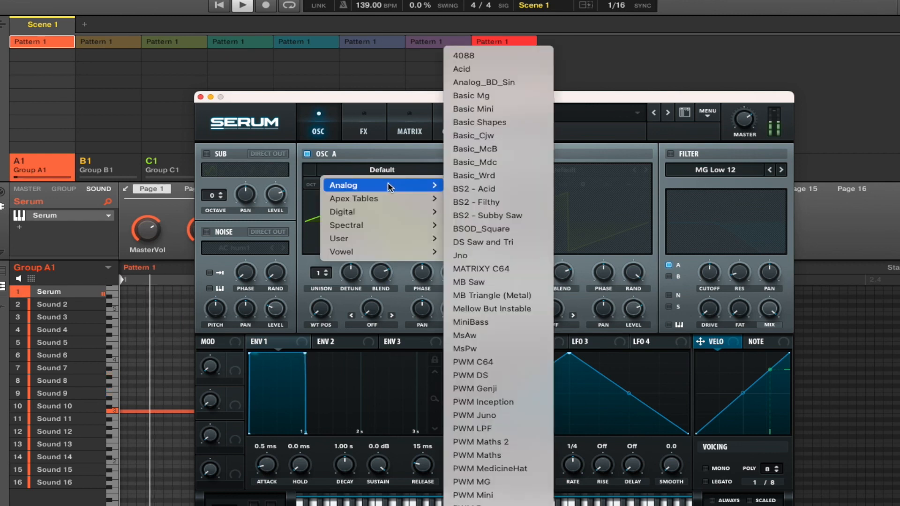
{"action": "left_click", "coordinate": [479, 122]}
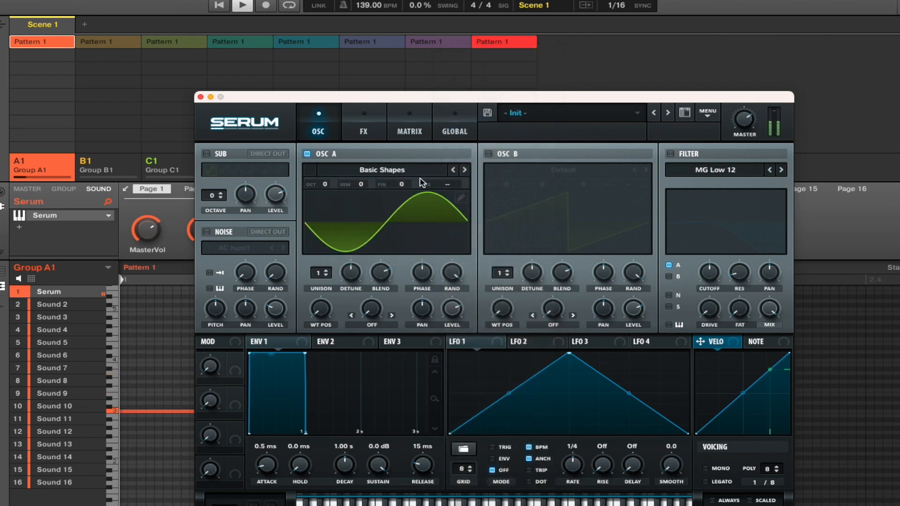
{"action": "left_click", "coordinate": [488, 154]}
{"action": "left_click", "coordinate": [561, 171]}
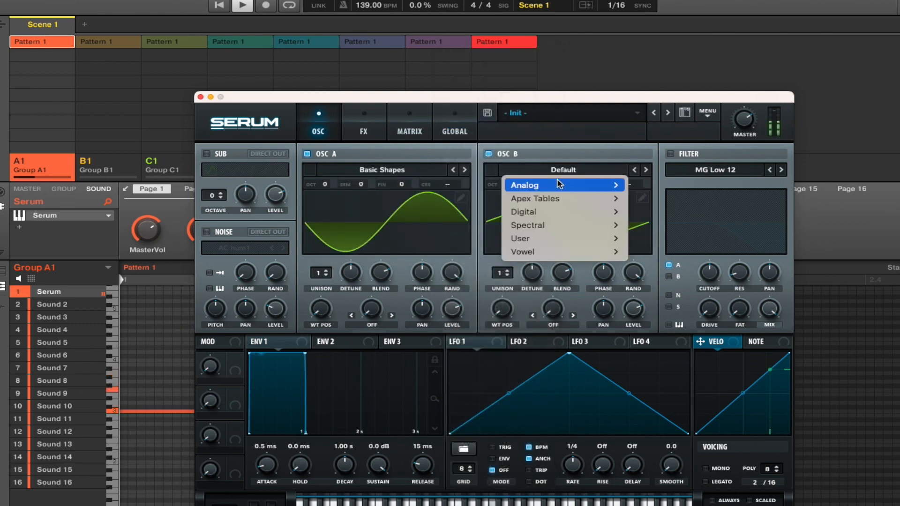
{"action": "mouse_move", "coordinate": [560, 186]}
{"action": "left_click", "coordinate": [653, 122]}
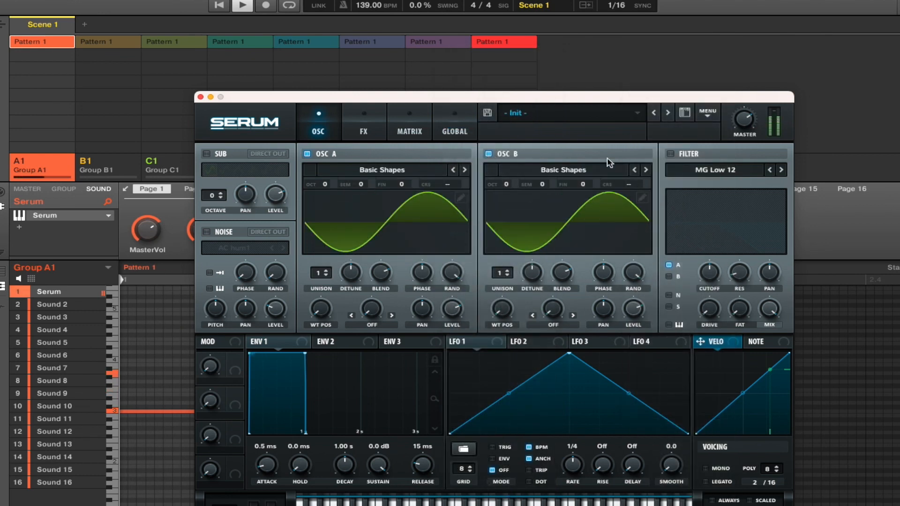
Set OSC B's octave to -1 and give both oscillators 16 unison voices.
{"action": "left_click_drag", "start_coordinate": [508, 185], "coordinate": [506, 197]}
{"action": "left_click_drag", "start_coordinate": [508, 275], "coordinate": [517, 84]}
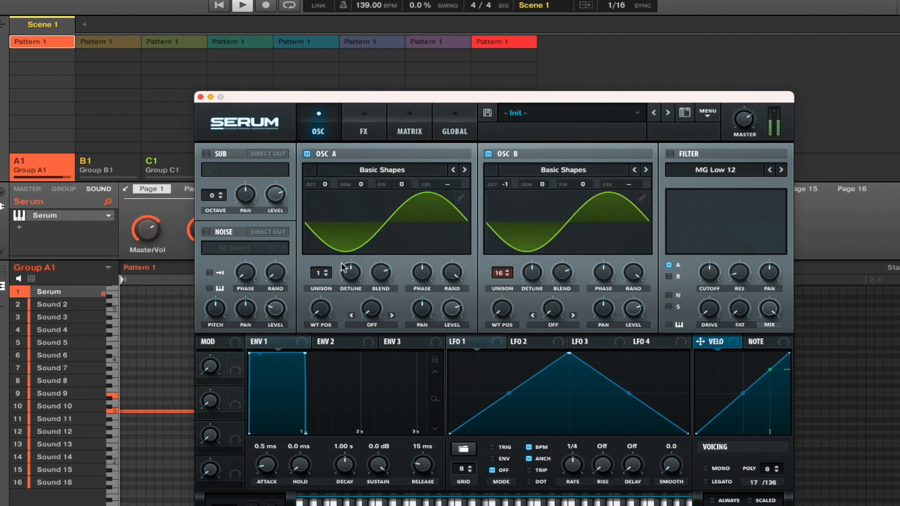
{"action": "left_click_drag", "start_coordinate": [328, 275], "coordinate": [337, 112]}
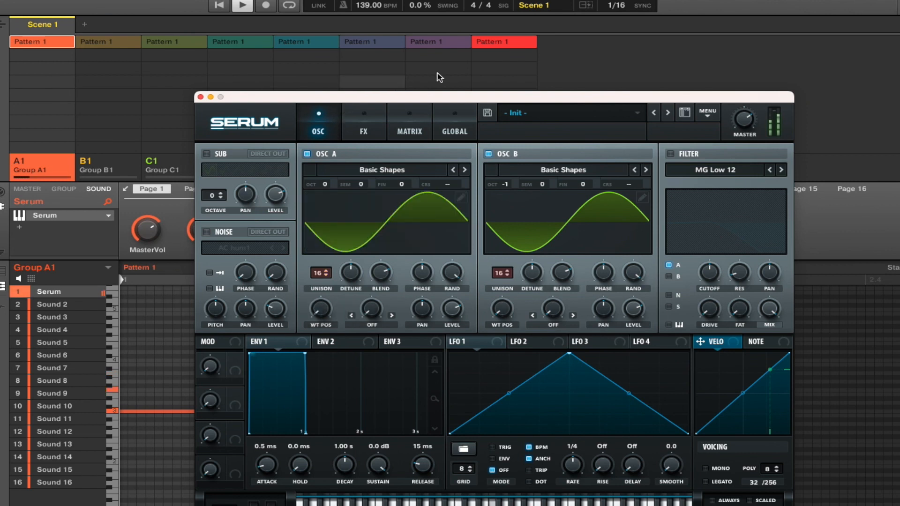
Enable the sub oscillator at octave -1 and the MG Low 12 filter for both oscillators, with raised cutoff and drive.
{"action": "left_click", "coordinate": [207, 155]}
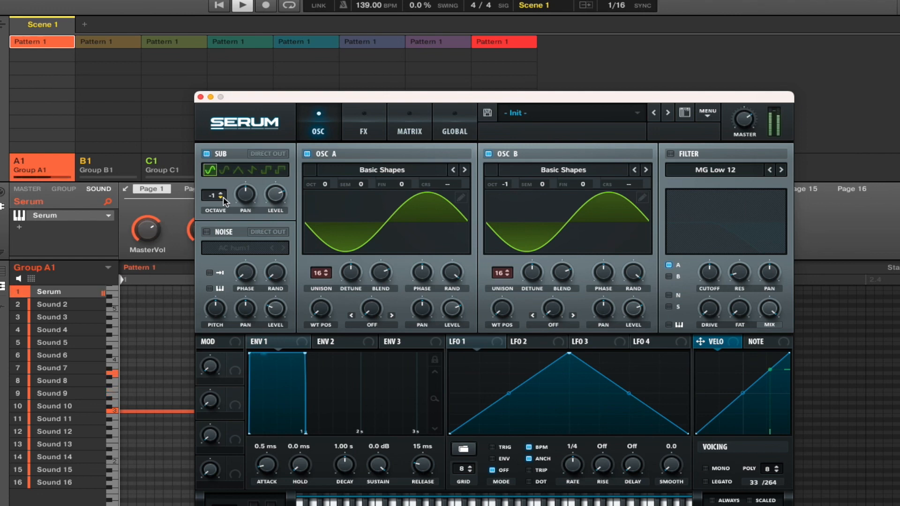
{"action": "left_click", "coordinate": [670, 154]}
{"action": "left_click_drag", "start_coordinate": [719, 286], "coordinate": [700, 247]}
{"action": "left_click", "coordinate": [670, 276]}
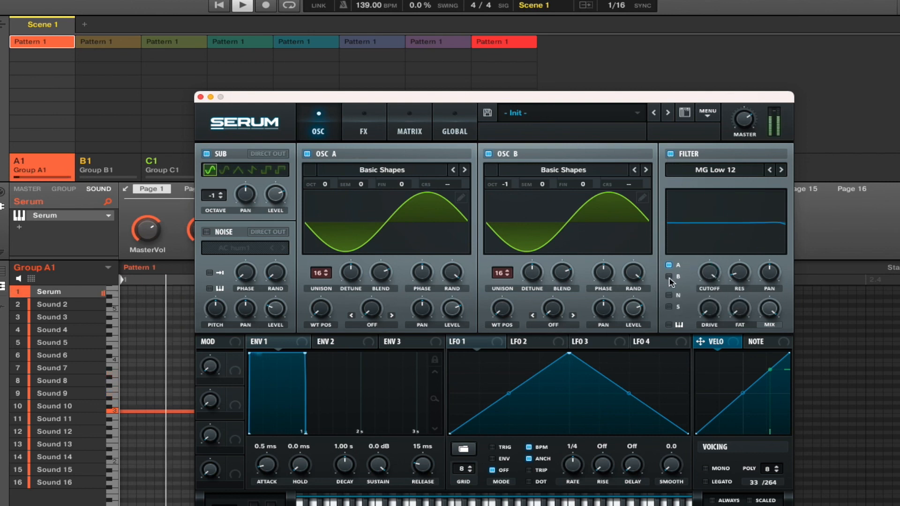
{"action": "left_click_drag", "start_coordinate": [702, 313], "coordinate": [740, 192]}
Shape Envelope 1 with a 119 ms hold, 458 ms decay and 1.54 s release.
{"action": "left_click_drag", "start_coordinate": [306, 355], "coordinate": [275, 348]}
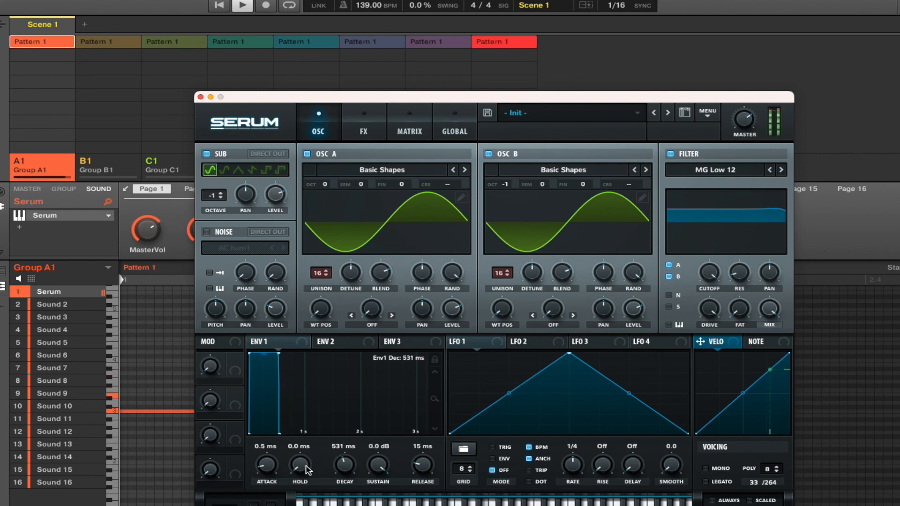
{"action": "left_click_drag", "start_coordinate": [301, 461], "coordinate": [338, 457]}
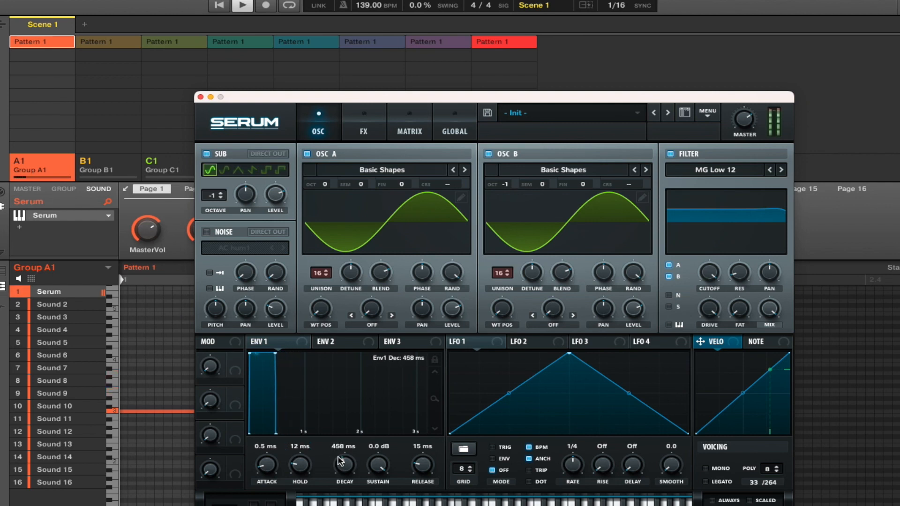
{"action": "left_click_drag", "start_coordinate": [296, 467], "coordinate": [300, 449]}
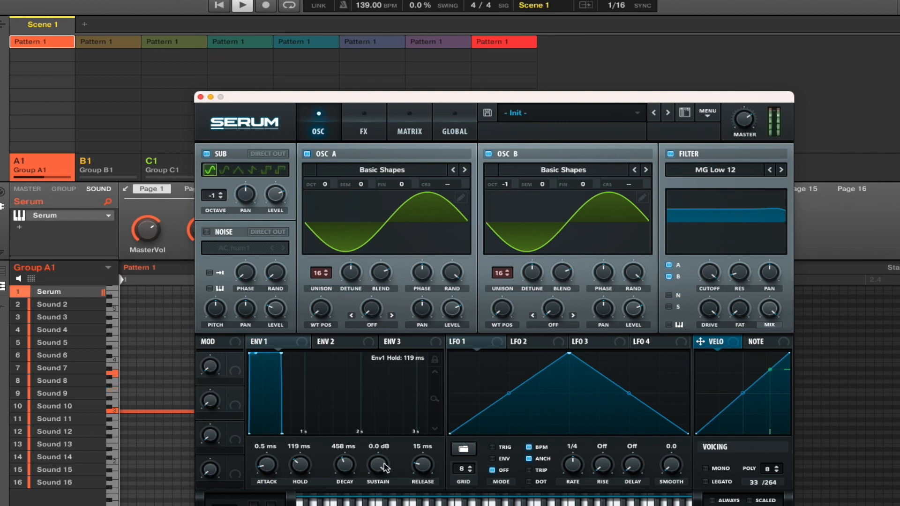
{"action": "left_click_drag", "start_coordinate": [423, 465], "coordinate": [437, 435]}
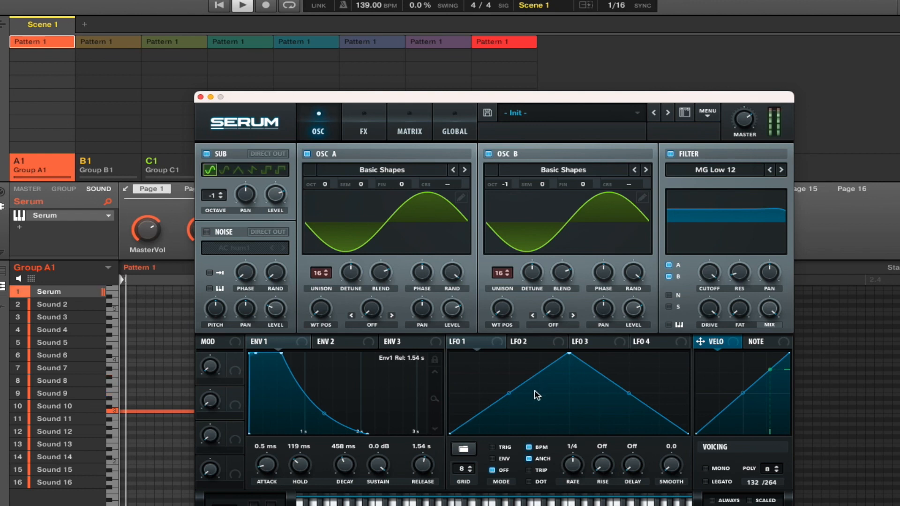
Set LFO 1 to trigger mode at a 2 bar rate with a straight falling ramp, and assign it to the filter cutoff.
{"action": "left_click", "coordinate": [497, 448]}
{"action": "left_click", "coordinate": [529, 458]}
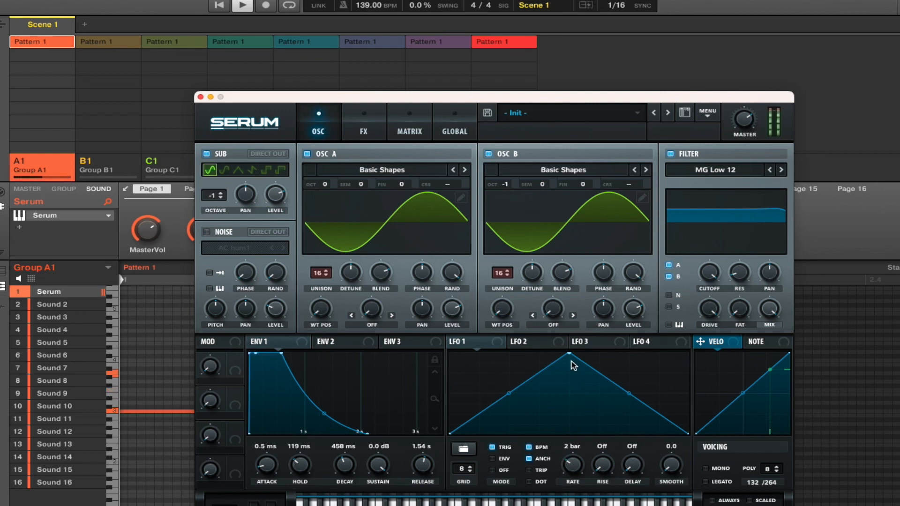
{"action": "left_click_drag", "start_coordinate": [569, 355], "coordinate": [436, 333]}
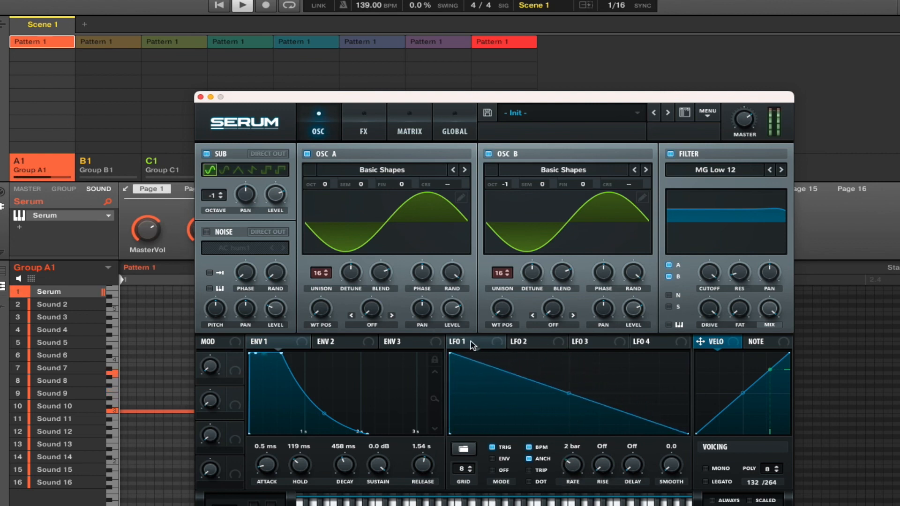
{"action": "left_click_drag", "start_coordinate": [501, 346], "coordinate": [710, 274]}
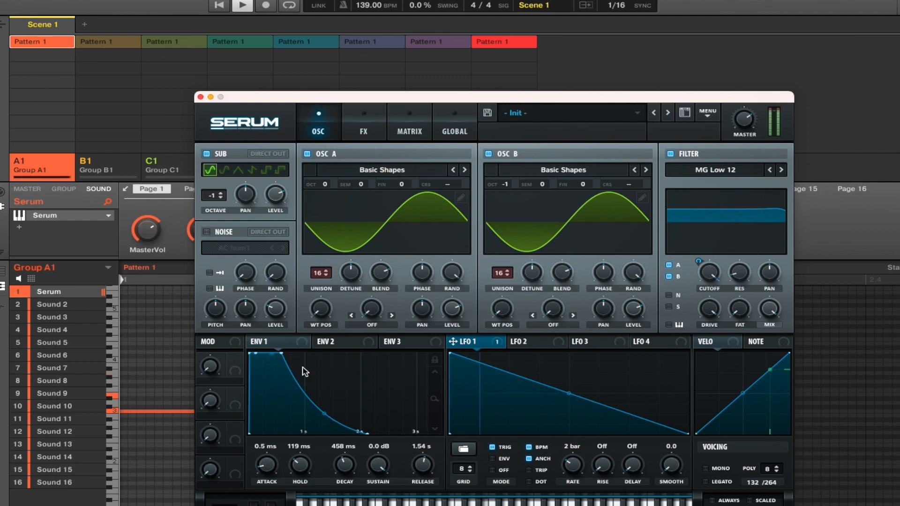
Shorten Envelope 1's decay to 164 ms and make its release curve steeper.
{"action": "left_click_drag", "start_coordinate": [283, 356], "coordinate": [257, 346]}
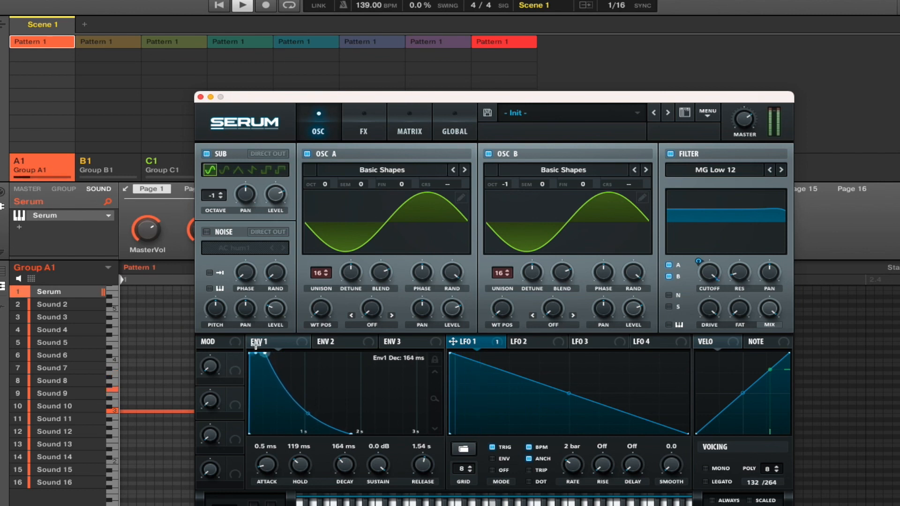
{"action": "left_click_drag", "start_coordinate": [305, 415], "coordinate": [293, 422]}
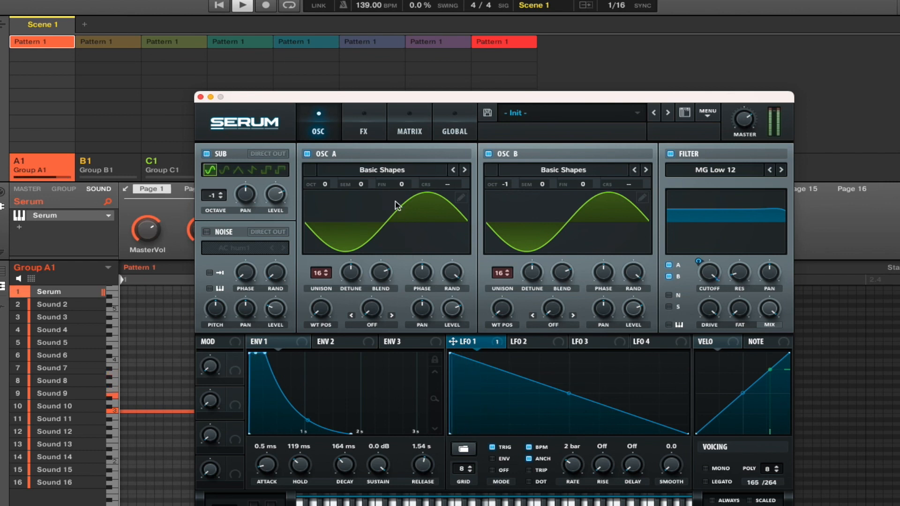
Enable the Delay, Reverb and EQ effects in Serum's effects rack.
{"action": "left_click", "coordinate": [363, 130]}
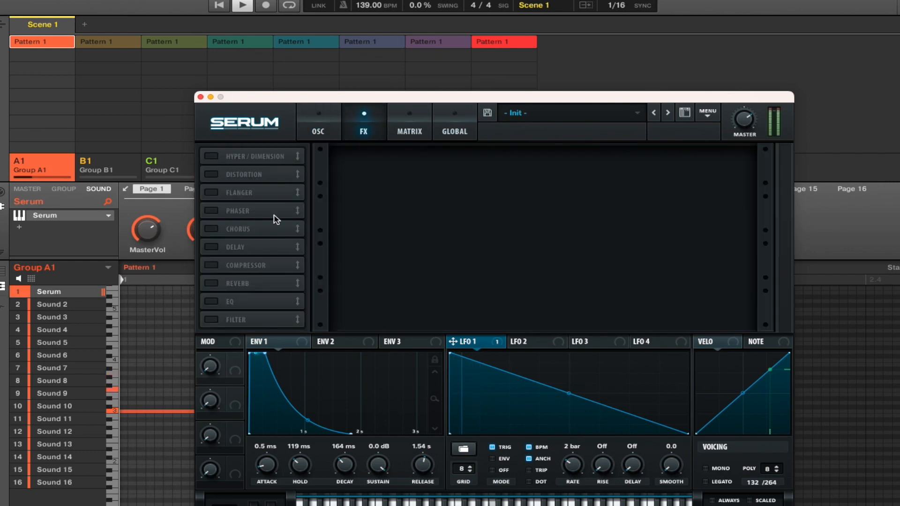
{"action": "left_click", "coordinate": [211, 247]}
{"action": "left_click", "coordinate": [212, 283]}
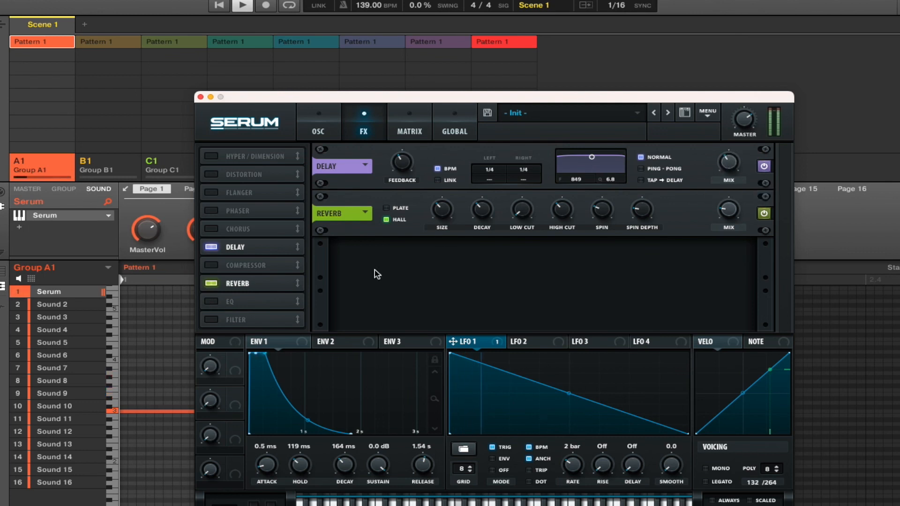
{"action": "left_click", "coordinate": [212, 301]}
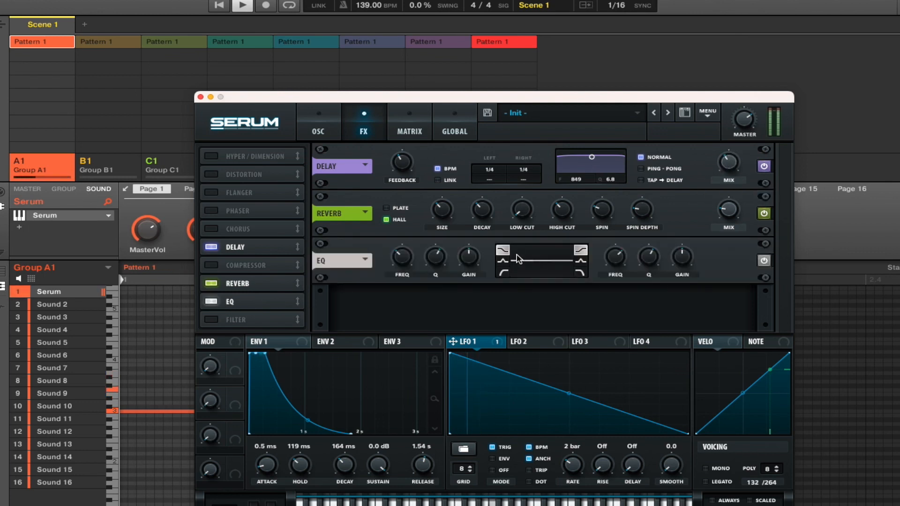
Set the EQ's low band to Peak and its high band to low-pass, then return to the oscillator page.
{"action": "left_click", "coordinate": [503, 272]}
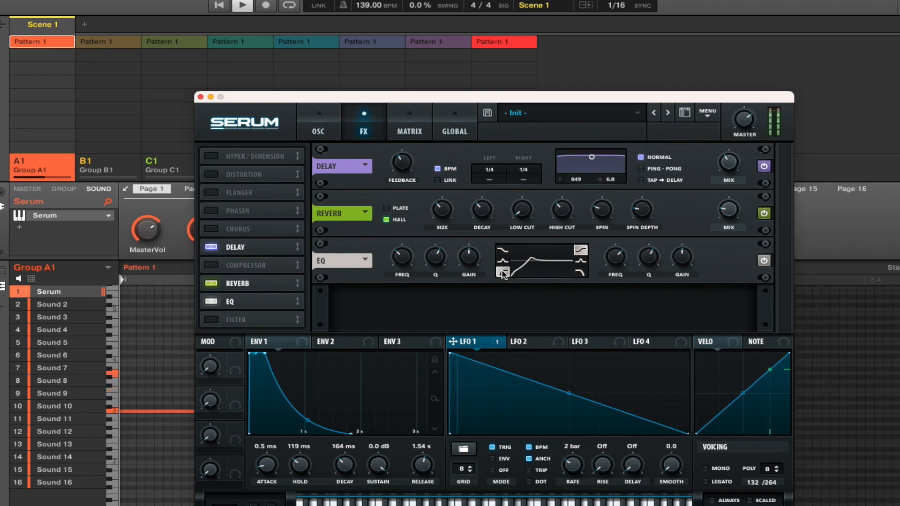
{"action": "left_click", "coordinate": [503, 260]}
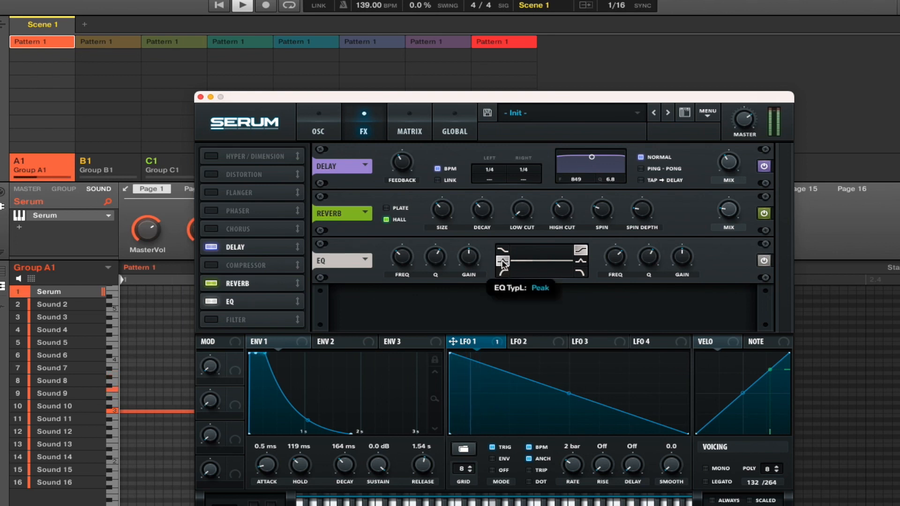
{"action": "left_click", "coordinate": [579, 272]}
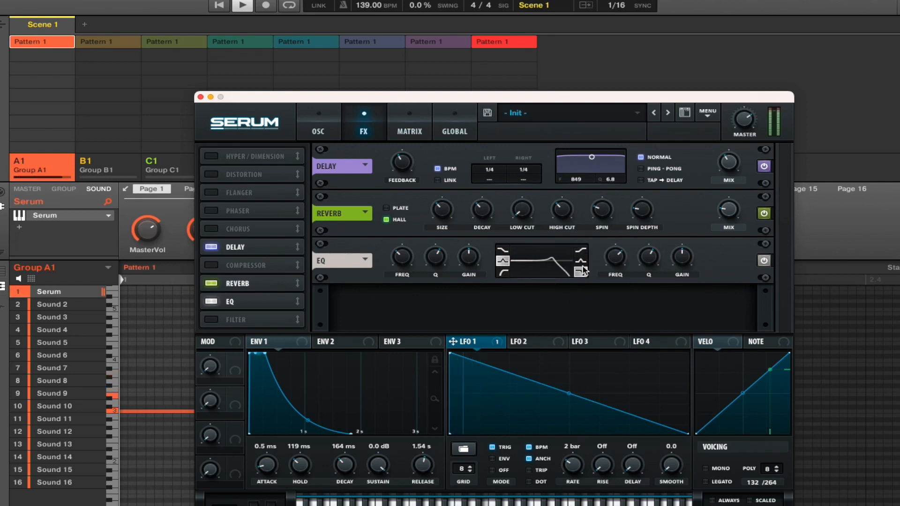
{"action": "left_click", "coordinate": [582, 261]}
{"action": "left_click", "coordinate": [581, 251]}
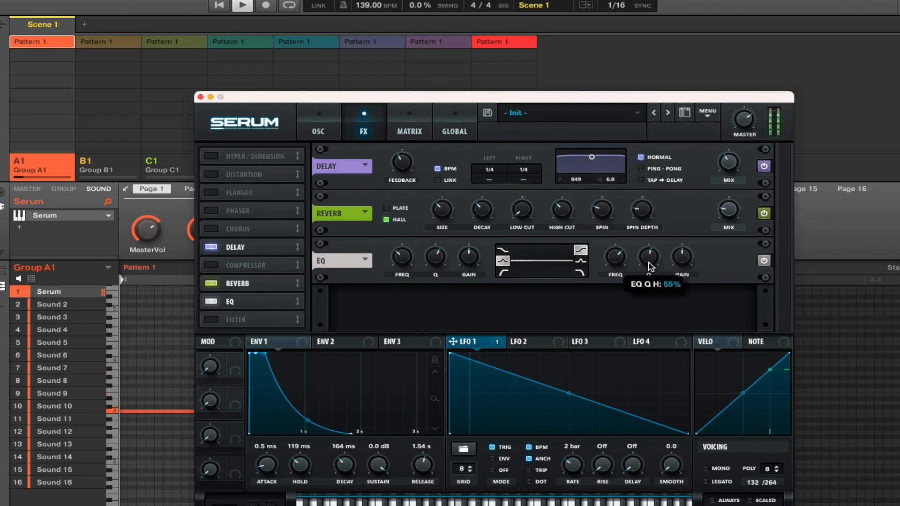
{"action": "left_click", "coordinate": [581, 272]}
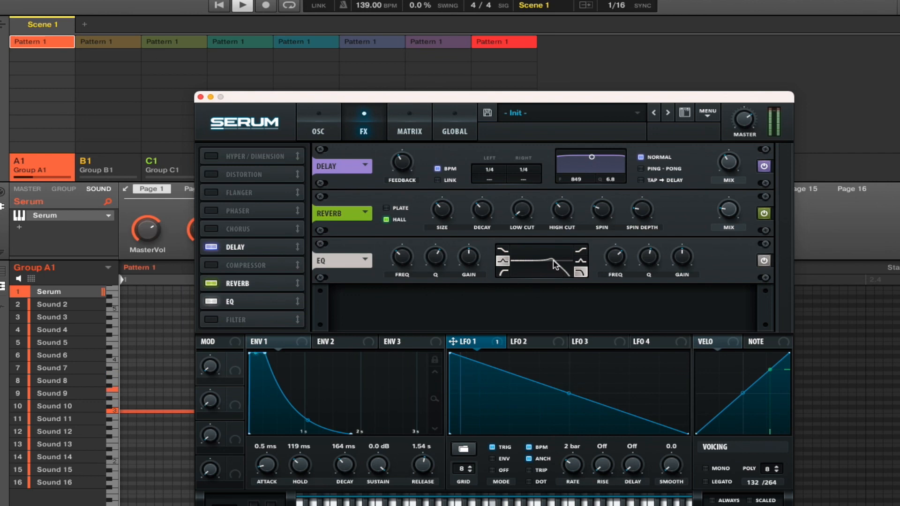
{"action": "left_click", "coordinate": [319, 132]}
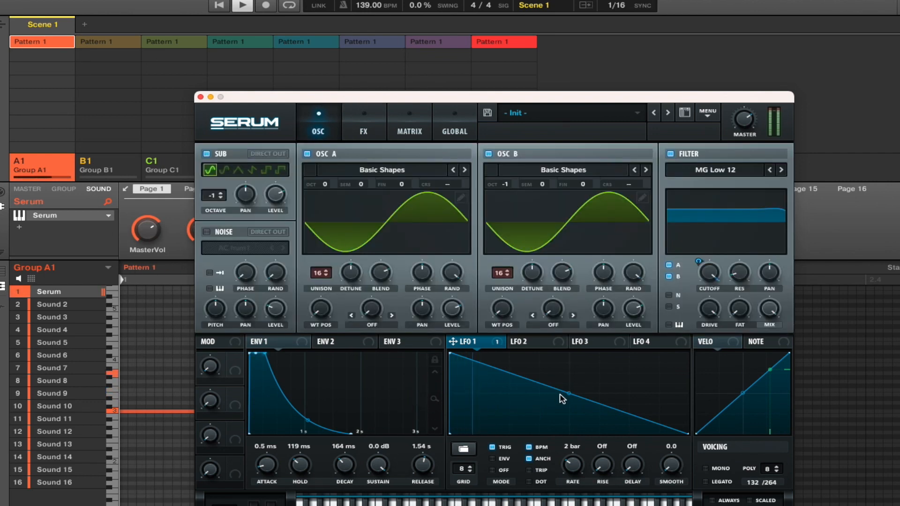
Bend LFO 1's falling ramp into a steep exponential curve, and set Envelope 1's decay to 36 ms and release to 1.96 s.
{"action": "left_click_drag", "start_coordinate": [569, 393], "coordinate": [503, 432]}
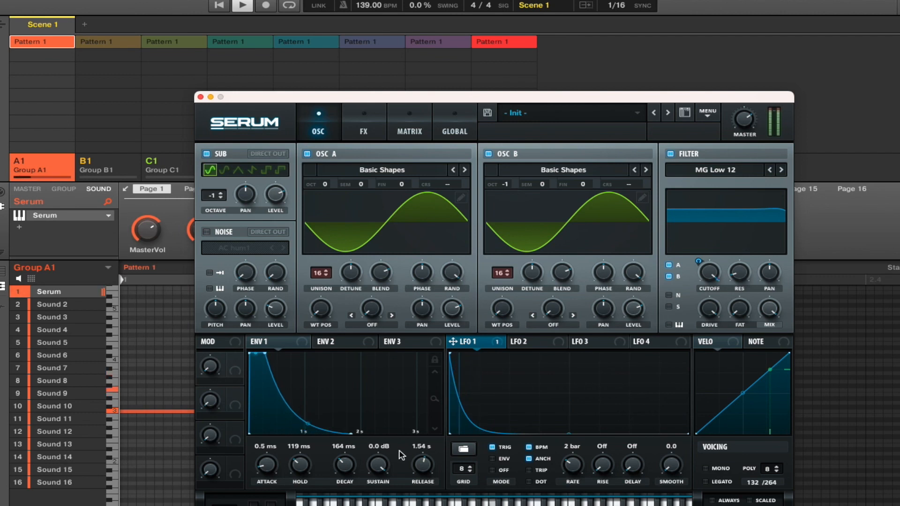
{"action": "left_click_drag", "start_coordinate": [420, 463], "coordinate": [423, 465]}
{"action": "left_click_drag", "start_coordinate": [348, 467], "coordinate": [340, 477]}
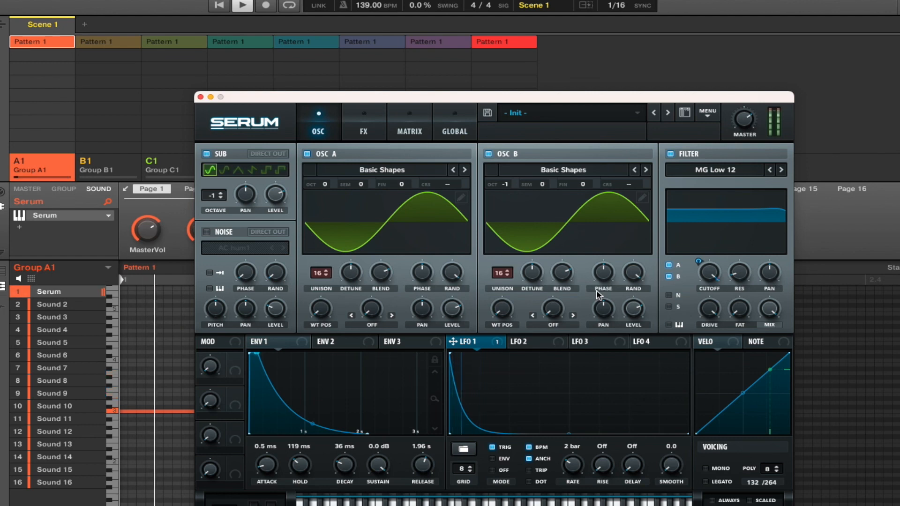
Activate Pattern 1 one after another in Groups B1, C1, D1, E1, F1 and G1 to layer them during playback.
{"action": "left_click_drag", "start_coordinate": [645, 97], "coordinate": [702, 109]}
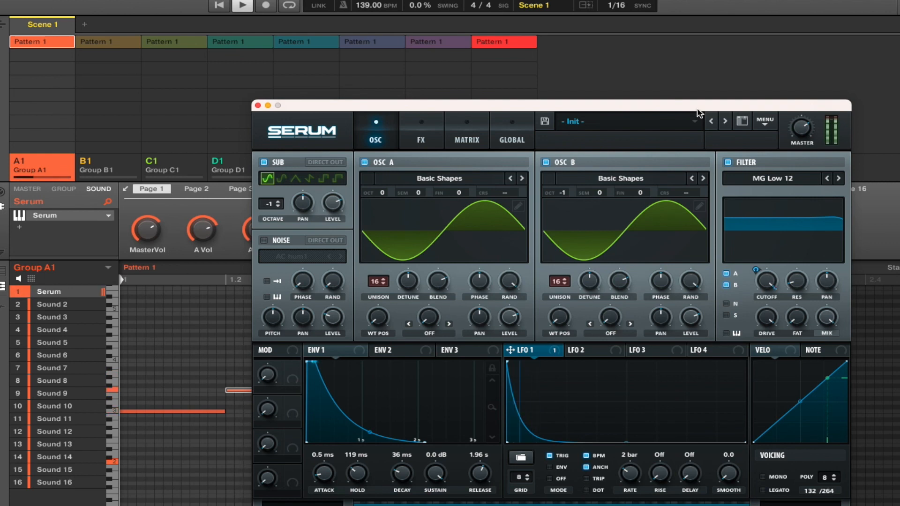
{"action": "left_click_drag", "start_coordinate": [592, 105], "coordinate": [563, 106]}
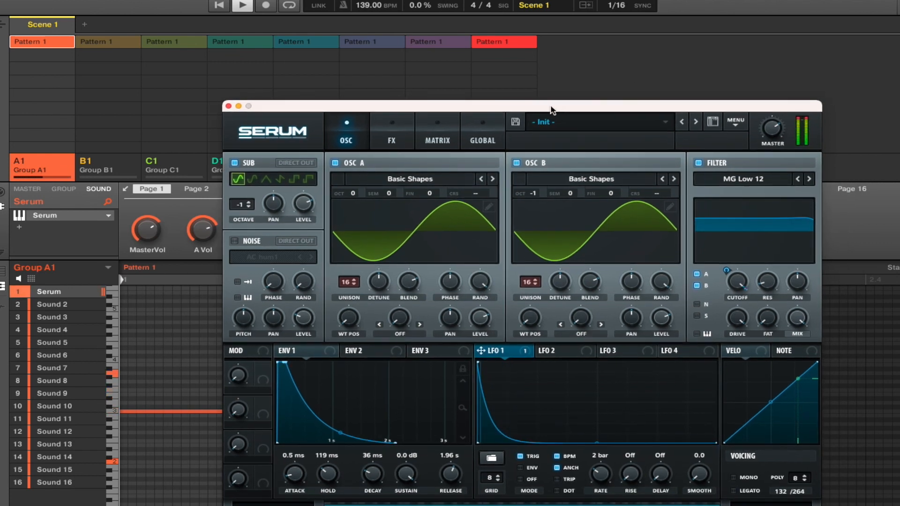
{"action": "left_click", "coordinate": [133, 47]}
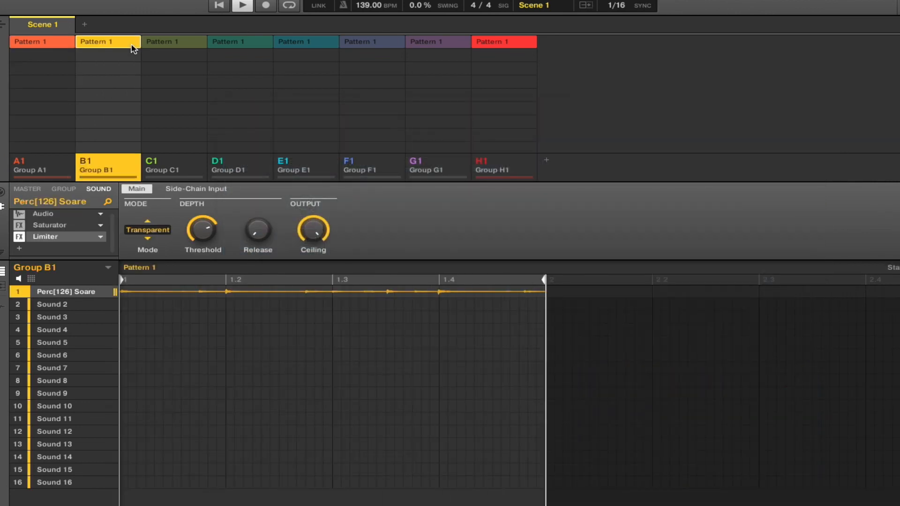
{"action": "key", "text": "Right"}
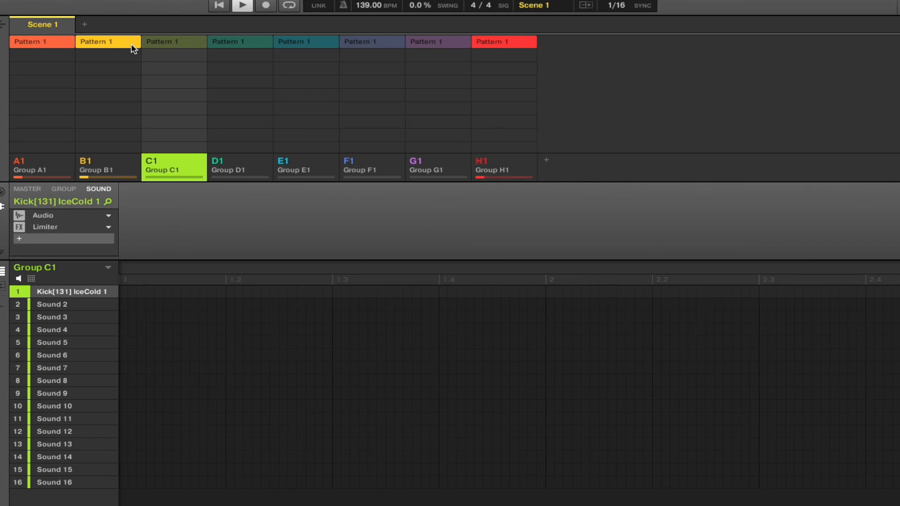
{"action": "key", "text": "Return"}
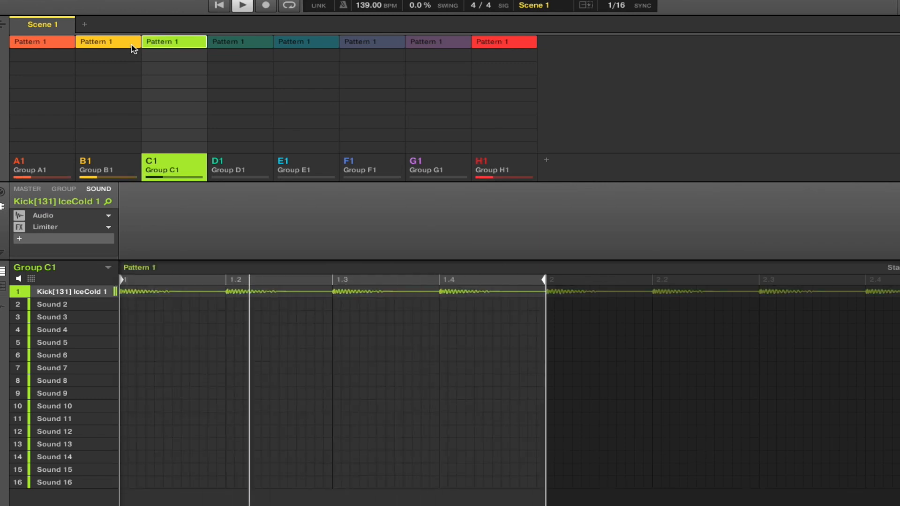
{"action": "key", "text": "Right"}
{"action": "key", "text": "Return"}
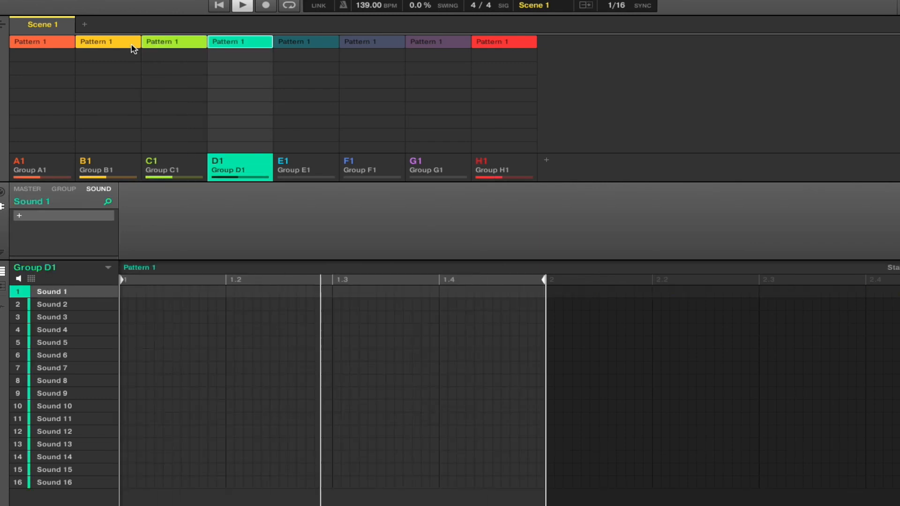
{"action": "key", "text": "Right"}
{"action": "key", "text": "Return"}
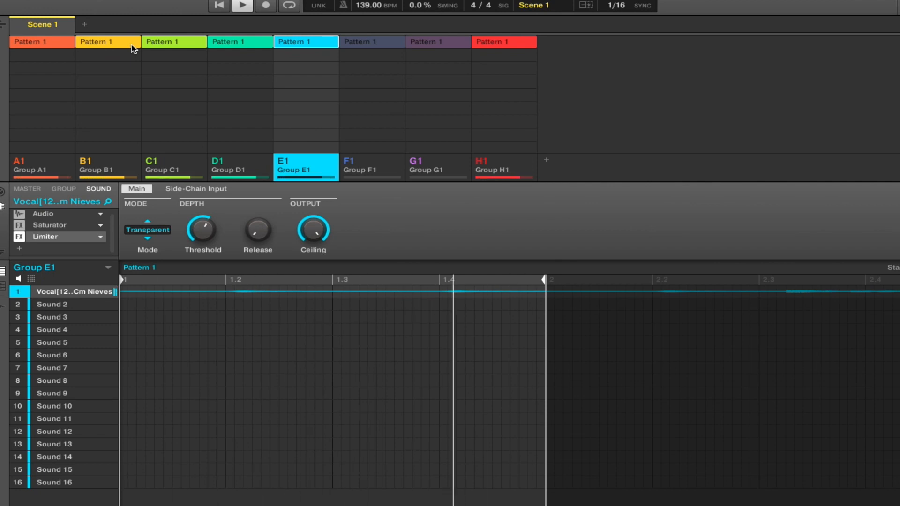
{"action": "key", "text": "Right"}
{"action": "key", "text": "Return"}
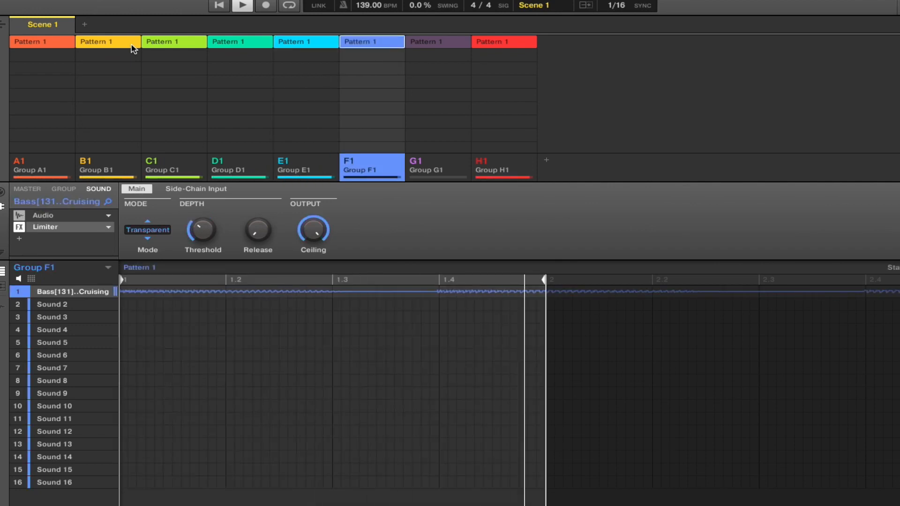
{"action": "key", "text": "Right"}
{"action": "key", "text": "Return"}
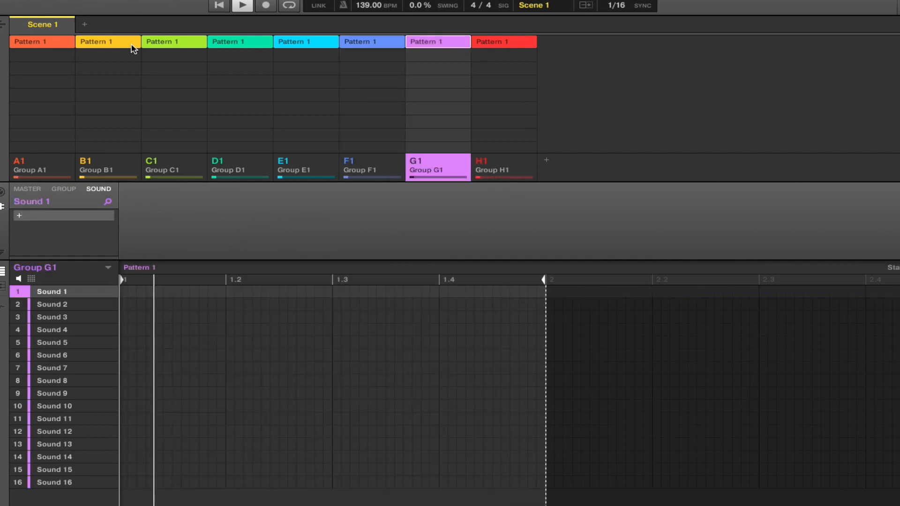
Deactivate Pattern 1 in Groups E1, D1 and C1 in turn while playback continues.
{"action": "key", "text": "Left"}
{"action": "key", "text": "Left"}
{"action": "key", "text": "Return"}
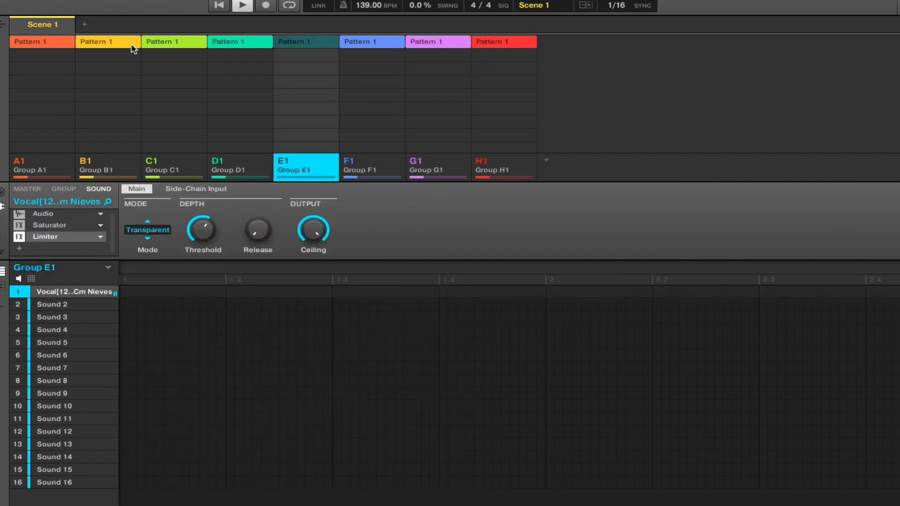
{"action": "key", "text": "Left"}
{"action": "key", "text": "Return"}
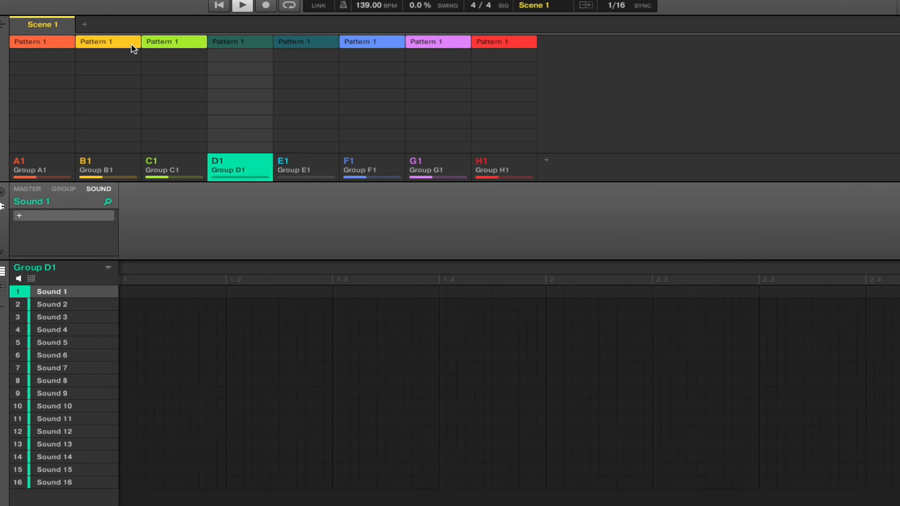
{"action": "key", "text": "Left"}
{"action": "key", "text": "Return"}
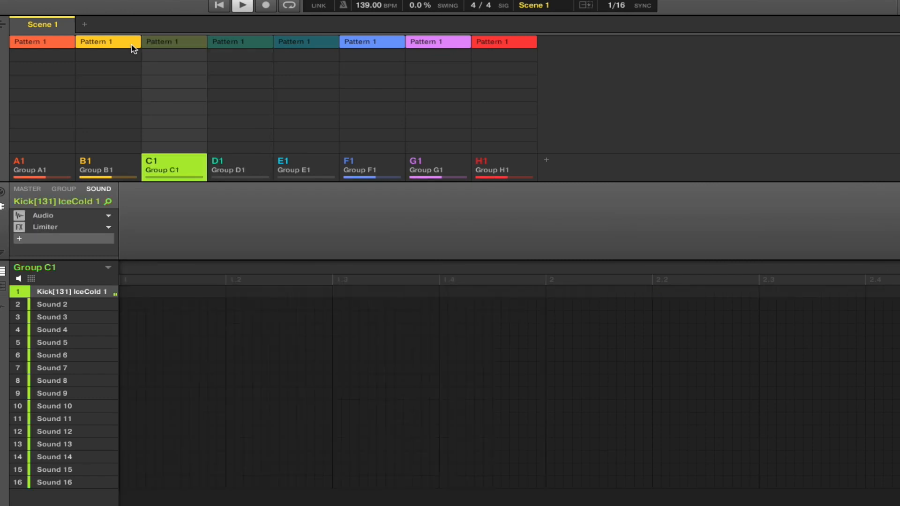
Turn Pattern 1 off in Group B1 and on in Group C1 for the kick.
{"action": "key", "text": "Left"}
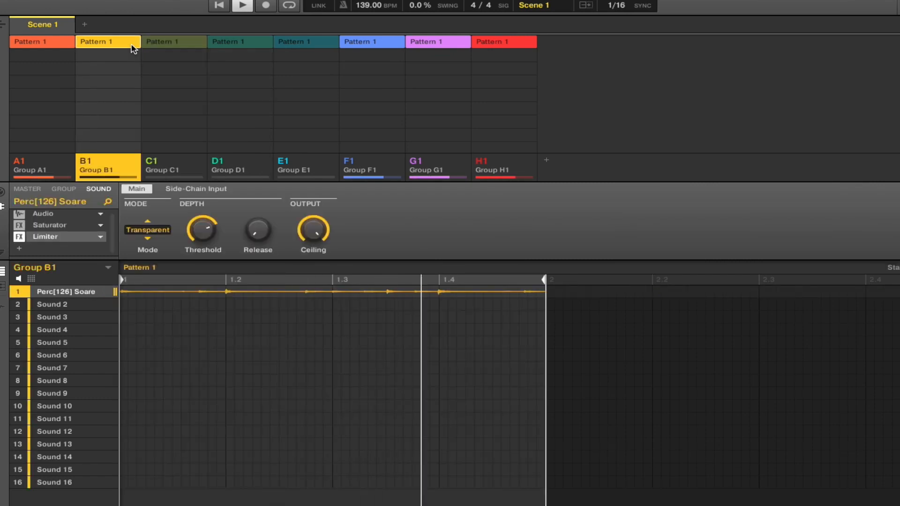
{"action": "key", "text": "Return"}
{"action": "key", "text": "Right"}
{"action": "key", "text": "Return"}
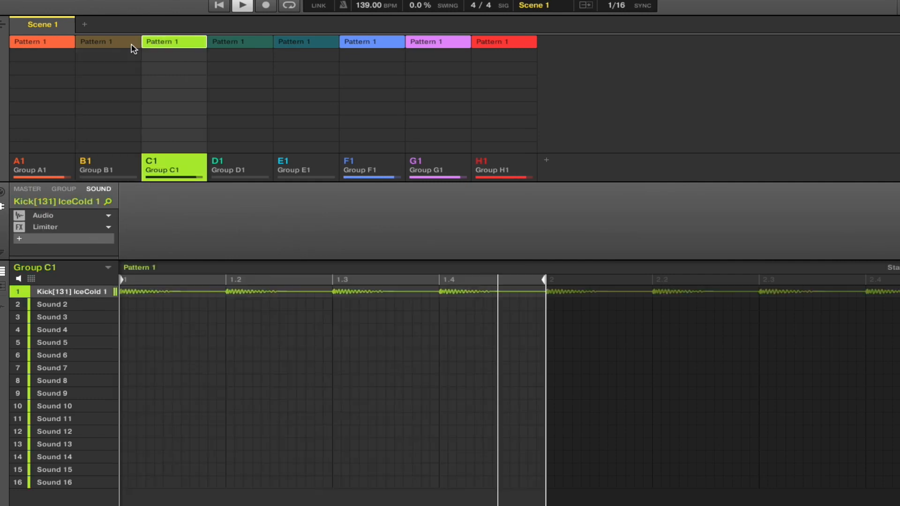